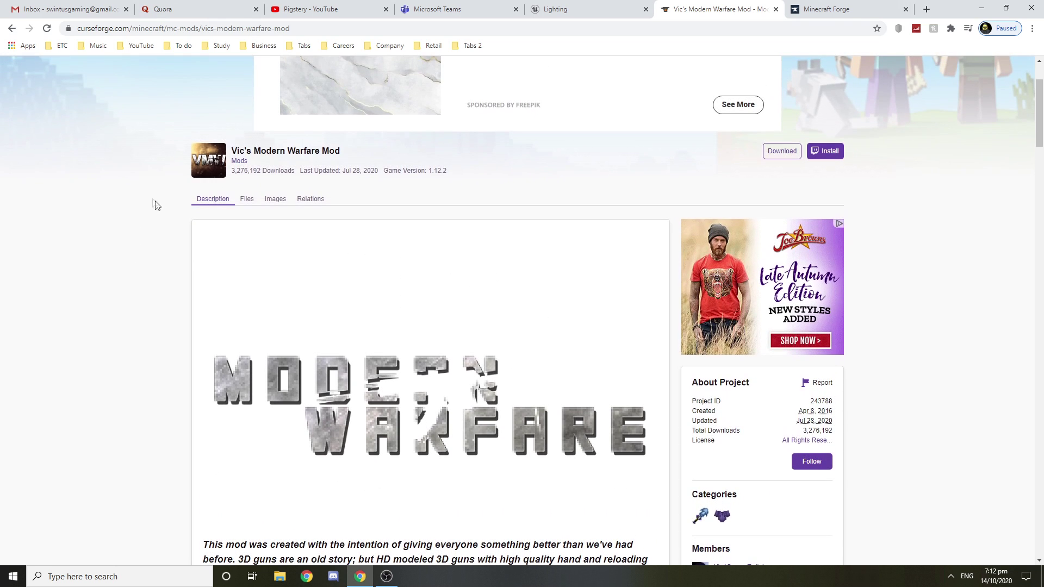
Download the Modern Warfare 1.11.7.7 mc1.7.10 RELEASE file from the mod's recent files.
click(250, 203)
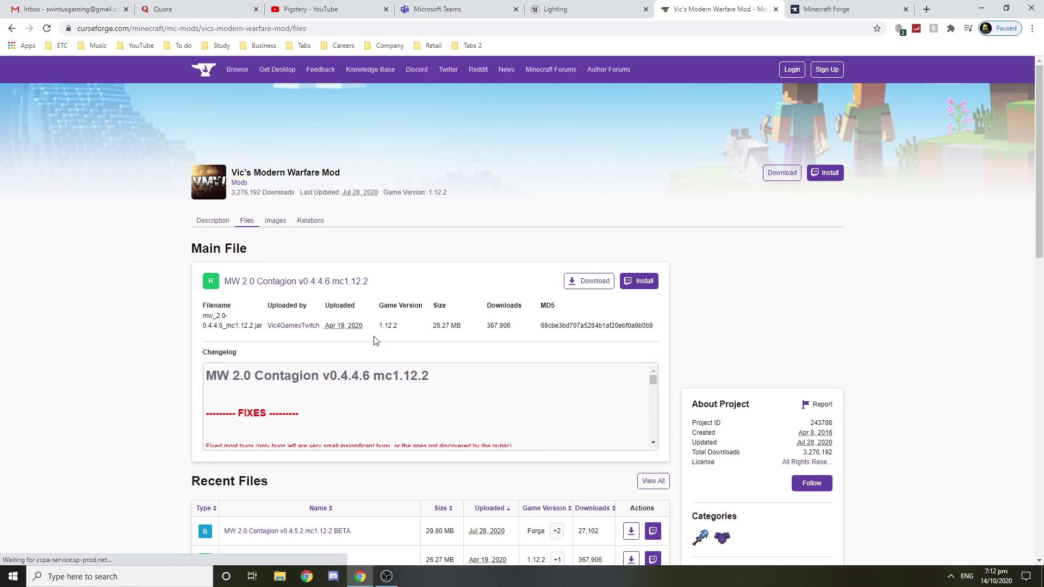
scroll(133, 271, down, 4)
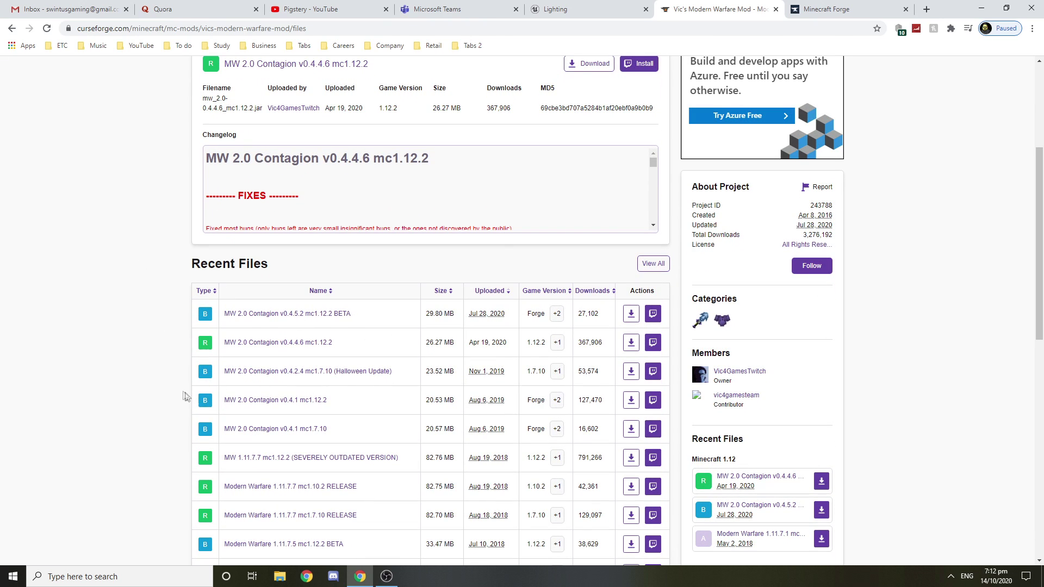
scroll(304, 342, down, 3)
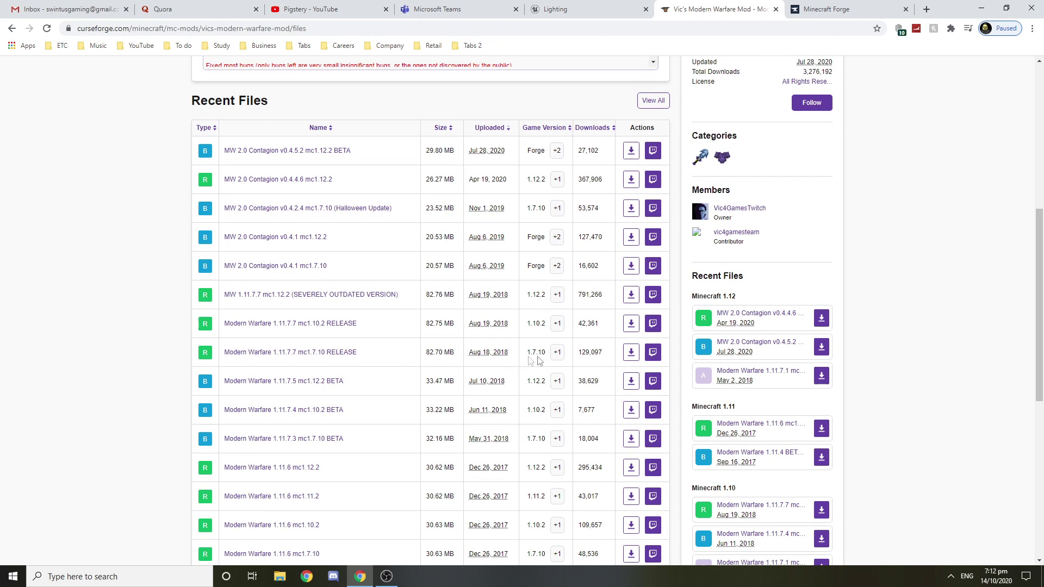
click(630, 352)
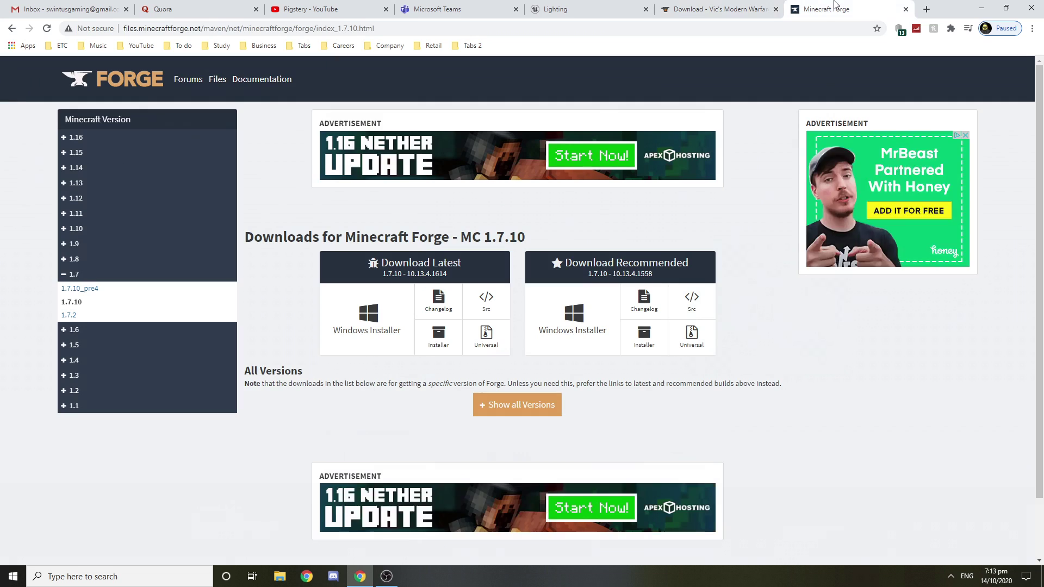
Download the recommended Forge Windows installer for Minecraft 1.7.10, skipping the advertisement page and closing it.
click(820, 9)
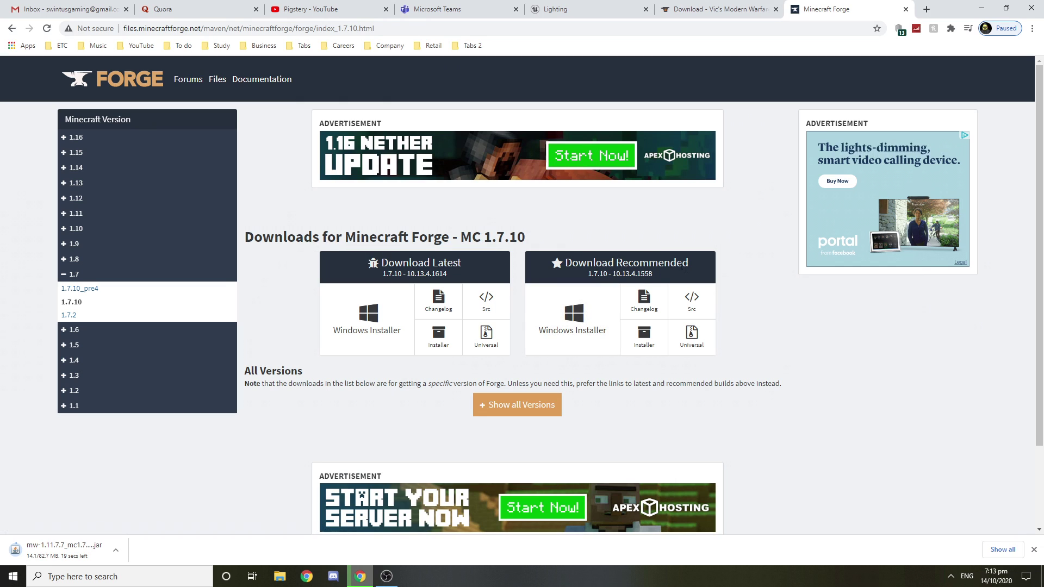
click(596, 308)
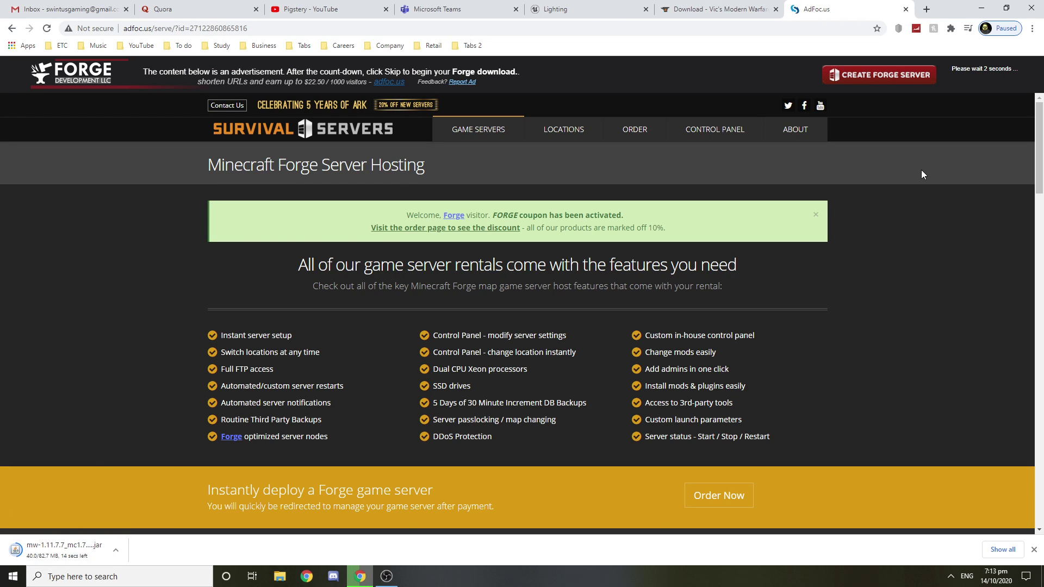
click(979, 79)
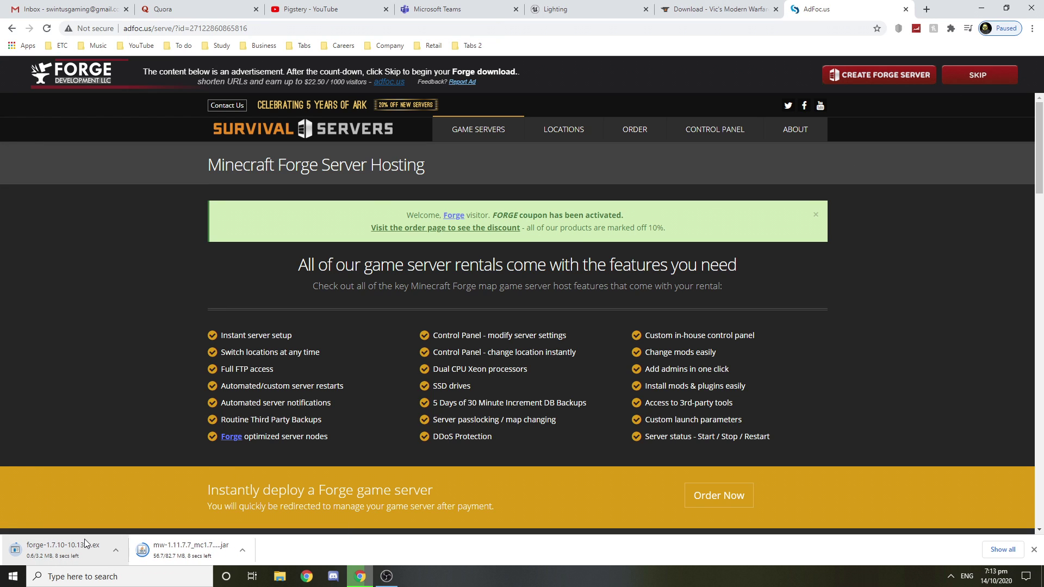
click(905, 10)
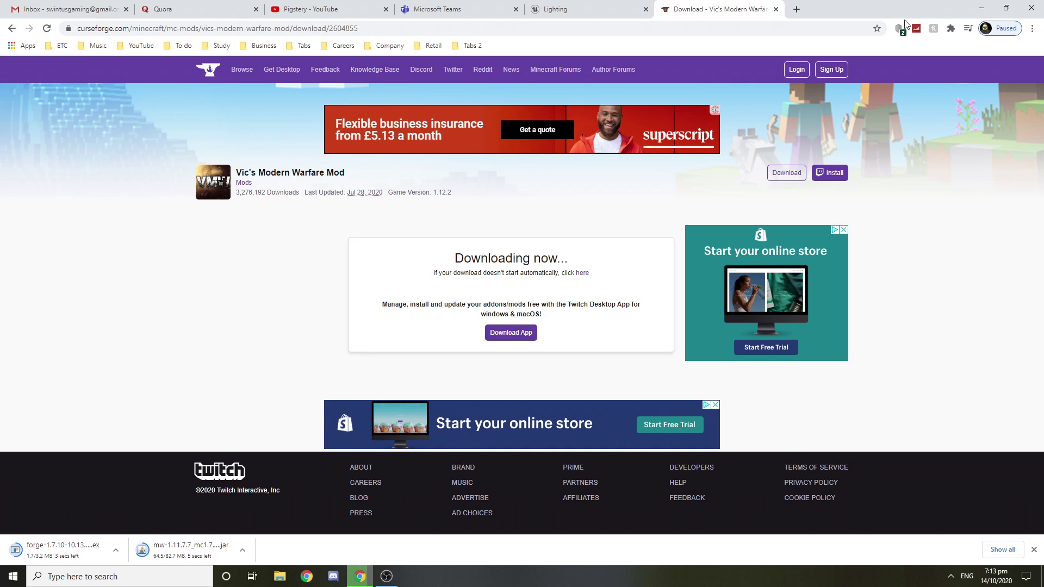
Keep the downloaded mod .jar and place both it and the Forge installer on the desktop, side by side with the browser.
click(1006, 10)
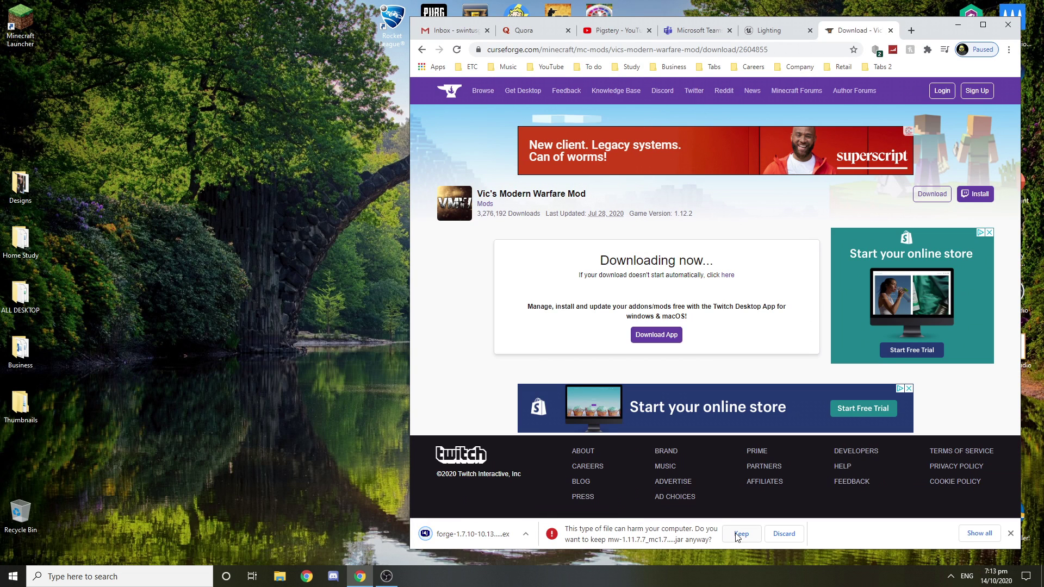
click(740, 533)
drag(584, 535, 253, 292)
drag(472, 533, 268, 353)
click(982, 24)
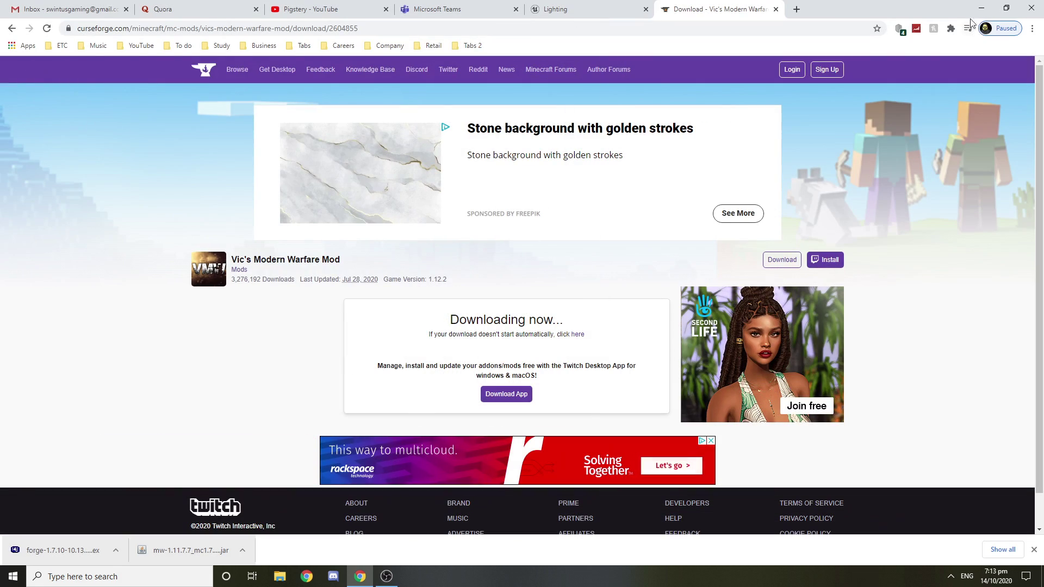
click(981, 8)
Run the Forge 1.7.10 installer with the Install client option, and move installer.log beside the mod file on the desktop.
click(270, 348)
double_click(270, 347)
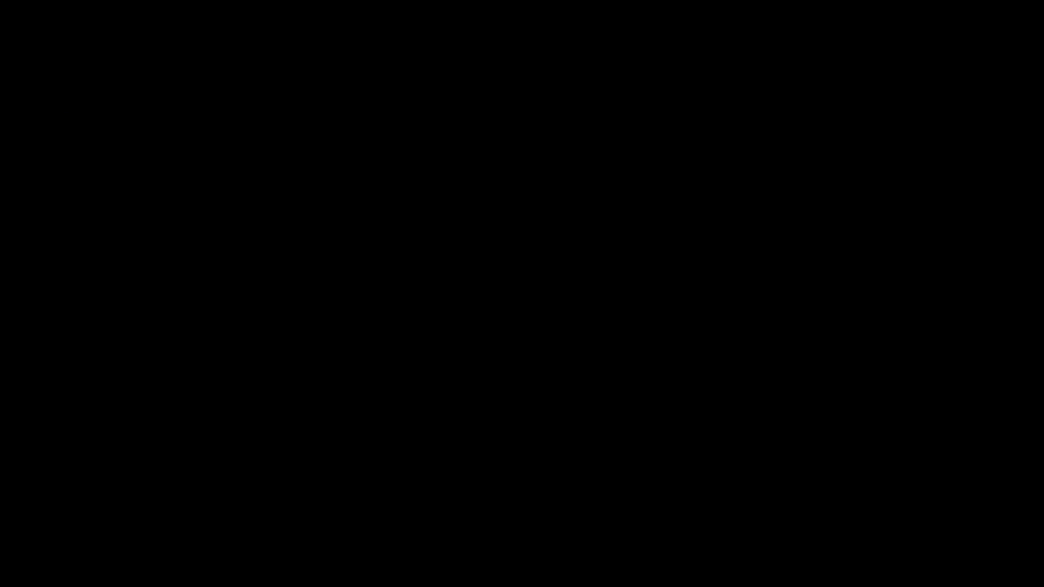
click(474, 376)
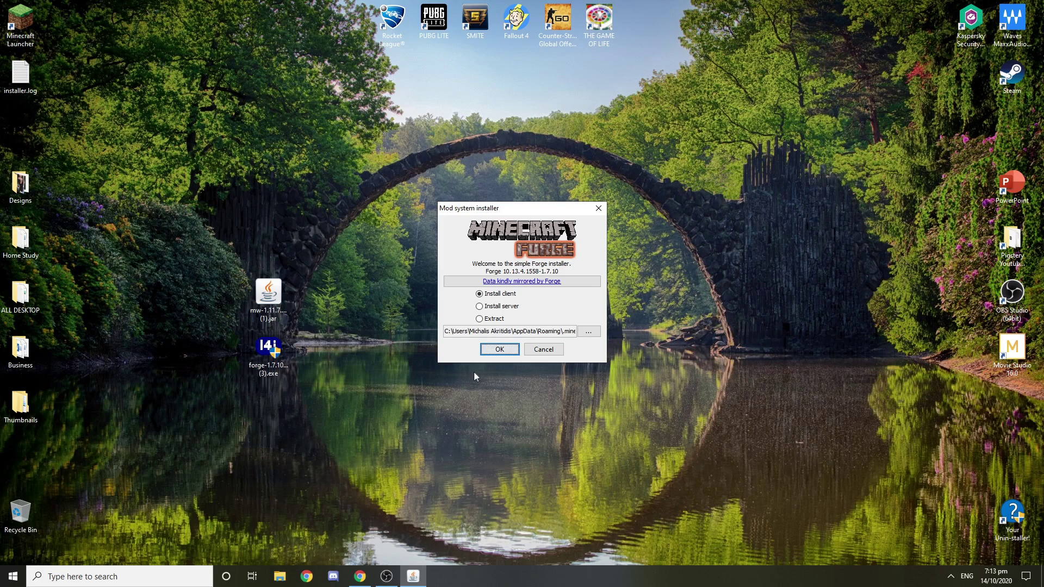
click(504, 350)
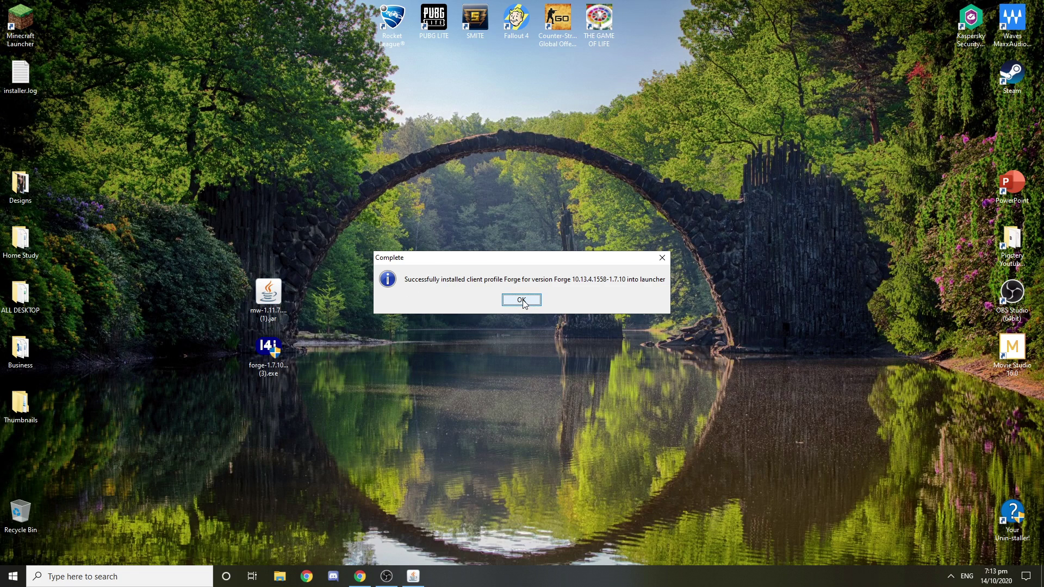
click(520, 300)
drag(21, 76, 216, 292)
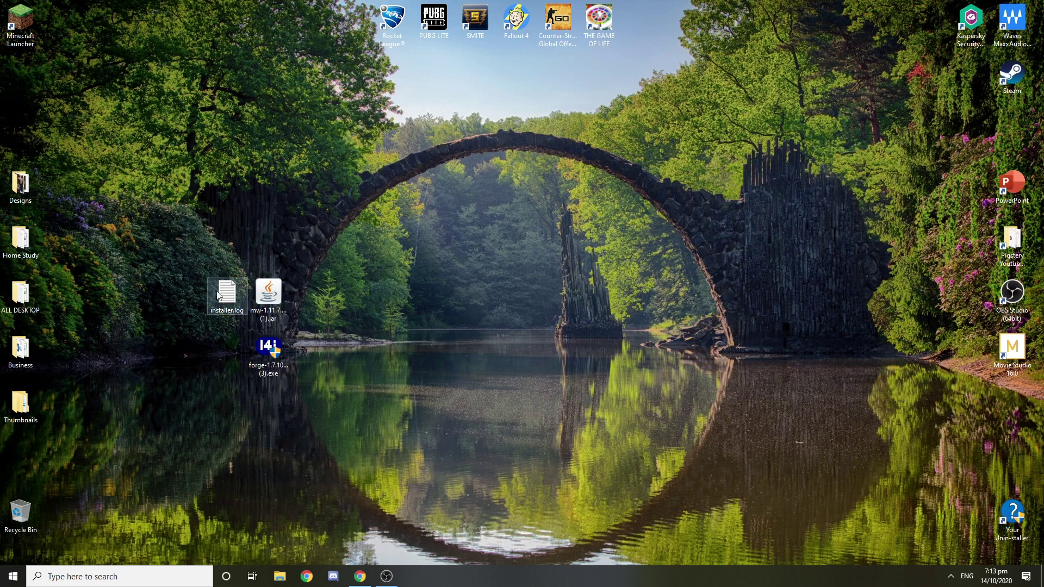
Start Minecraft from its launcher with the Forge 1.7.10-Forge10.13.4.1558-1.7.10 profile, and close the browser.
double_click(20, 22)
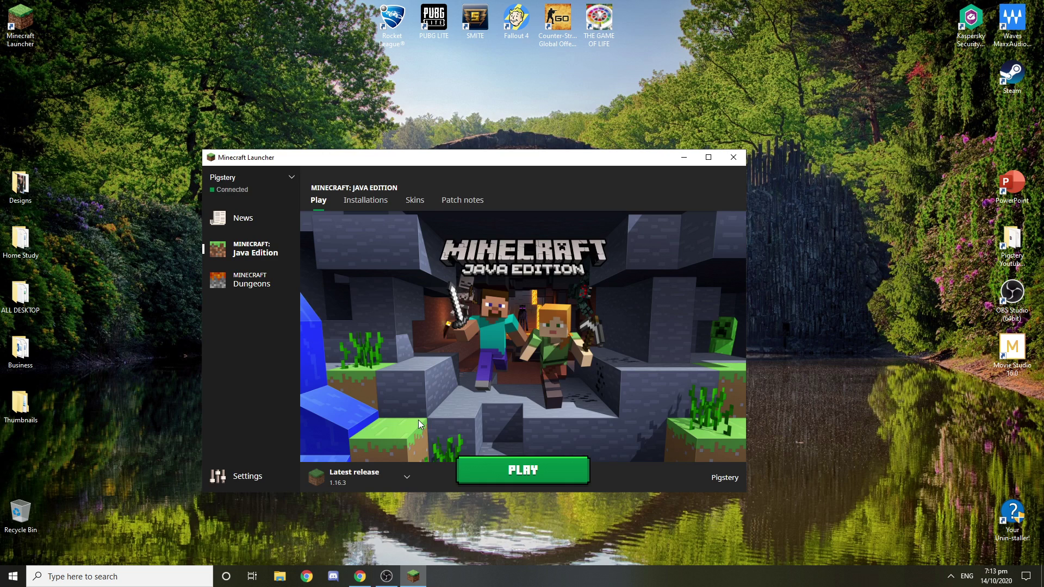
click(399, 475)
scroll(396, 364, down, 2)
scroll(375, 365, up, 2)
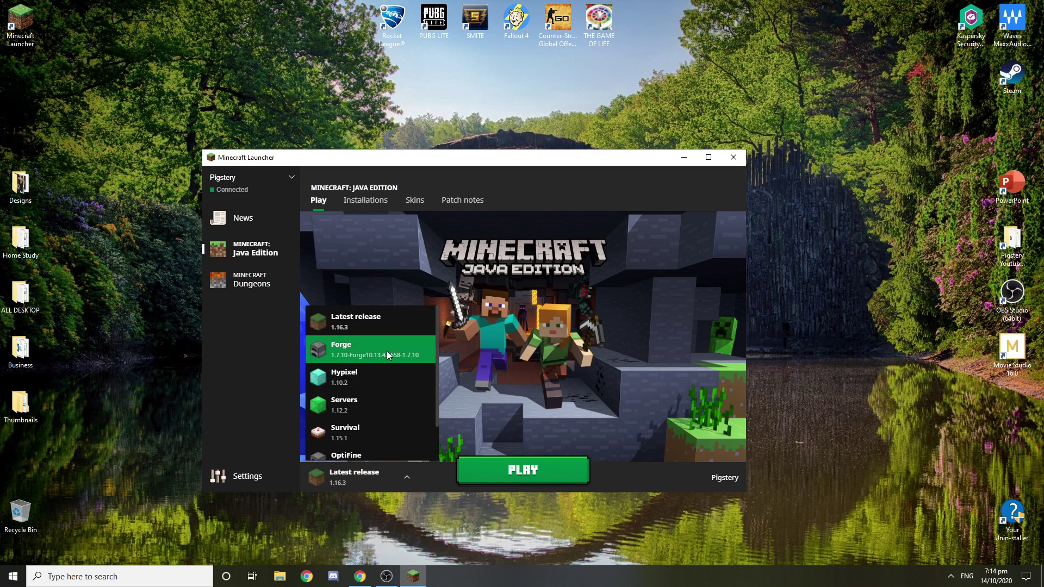
click(386, 350)
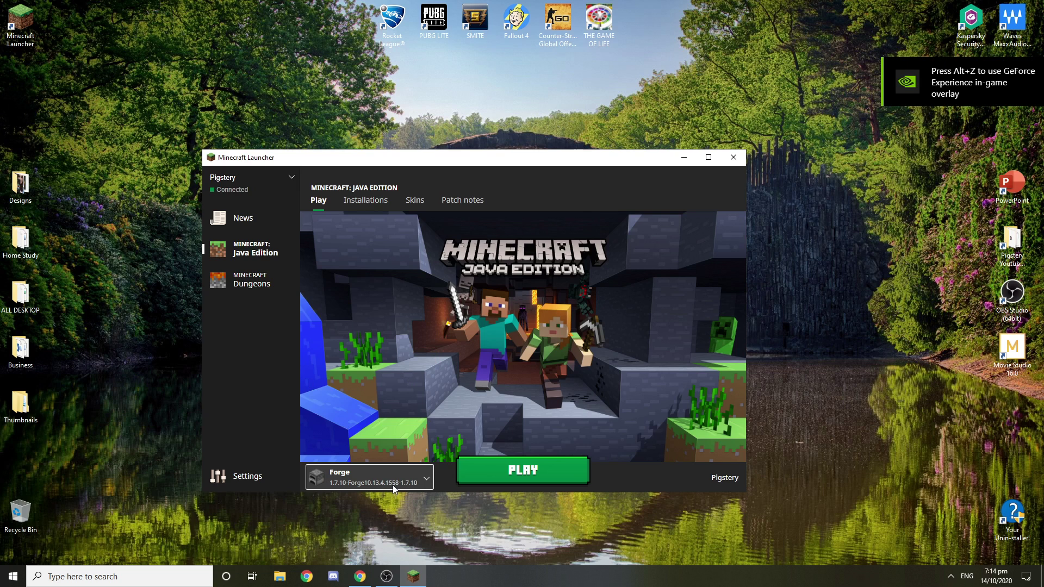
click(481, 474)
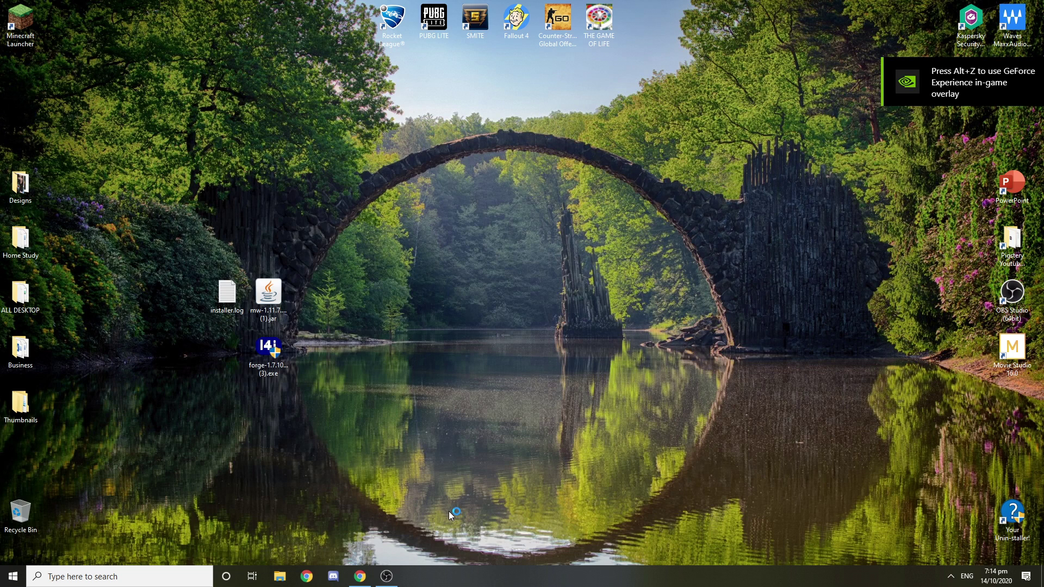
click(360, 575)
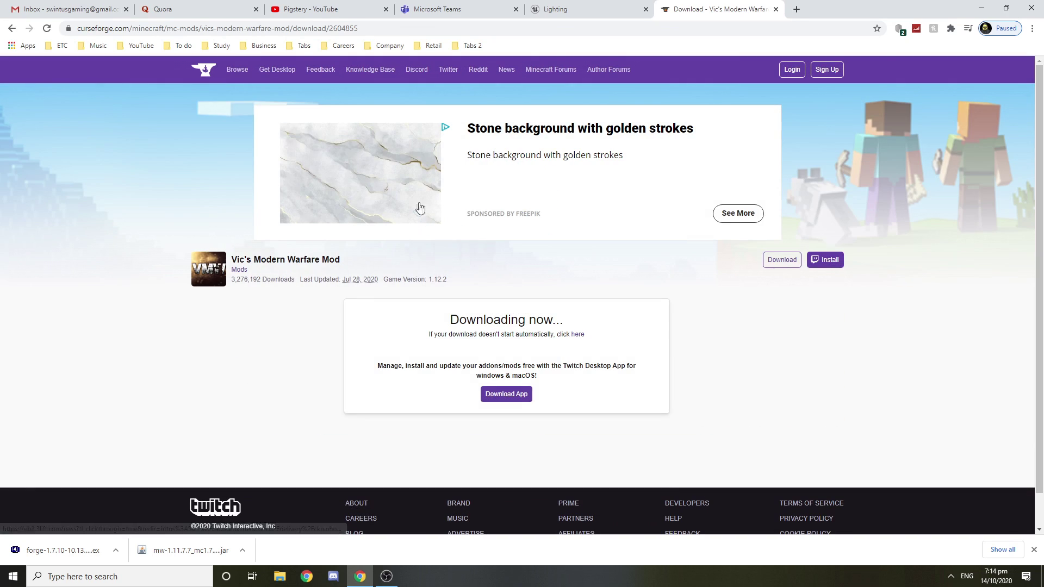
key(alt+F4)
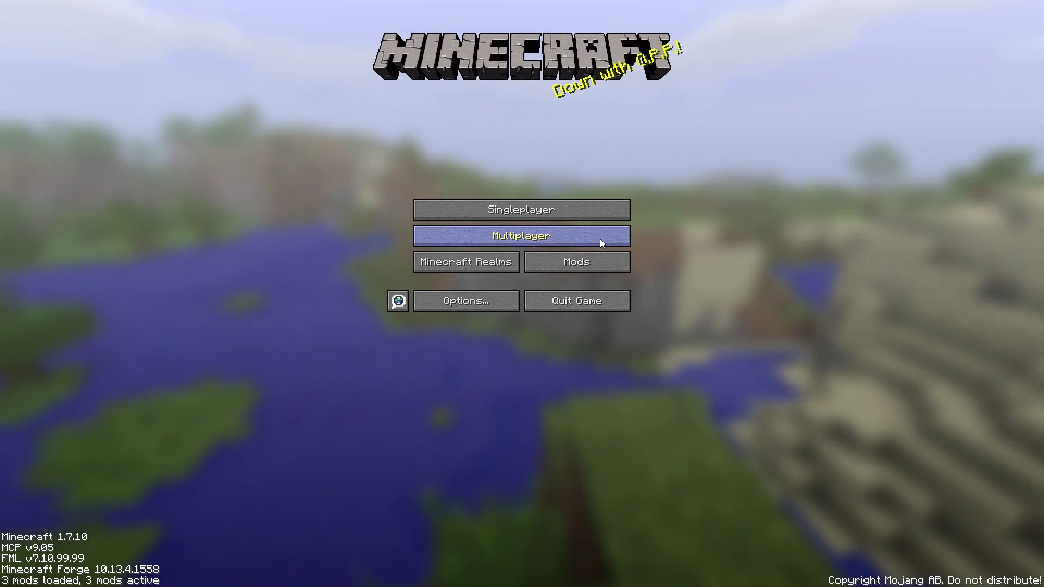
Check the details of the entries in Minecraft's mod list, and quit the game.
click(516, 269)
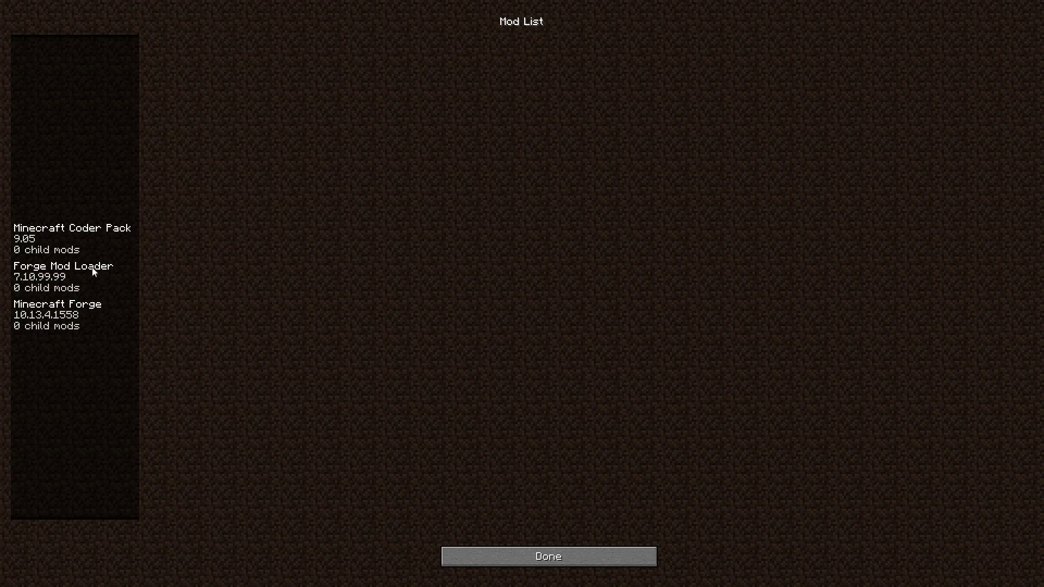
click(100, 234)
click(106, 272)
click(105, 318)
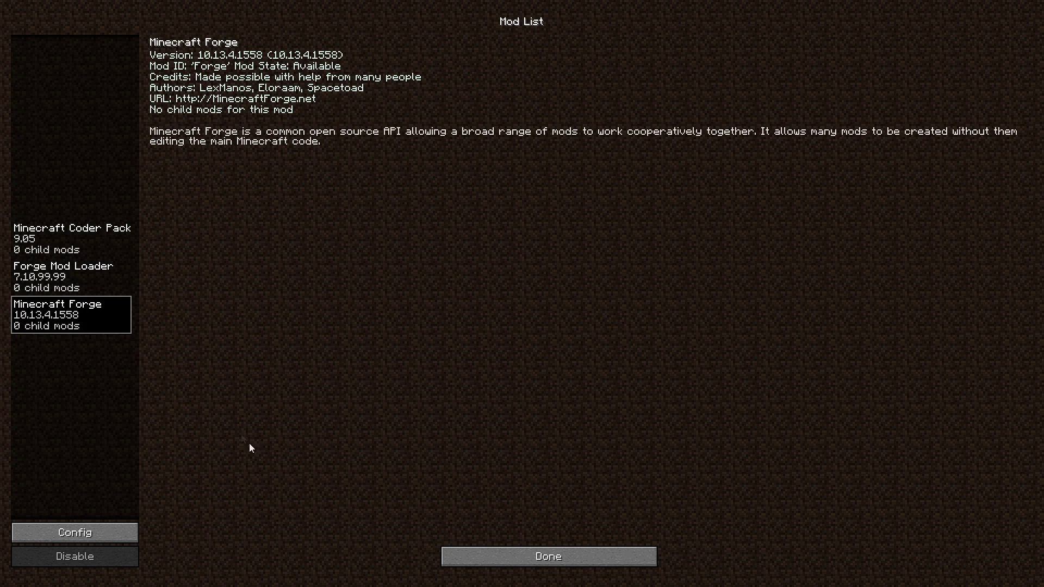
click(524, 562)
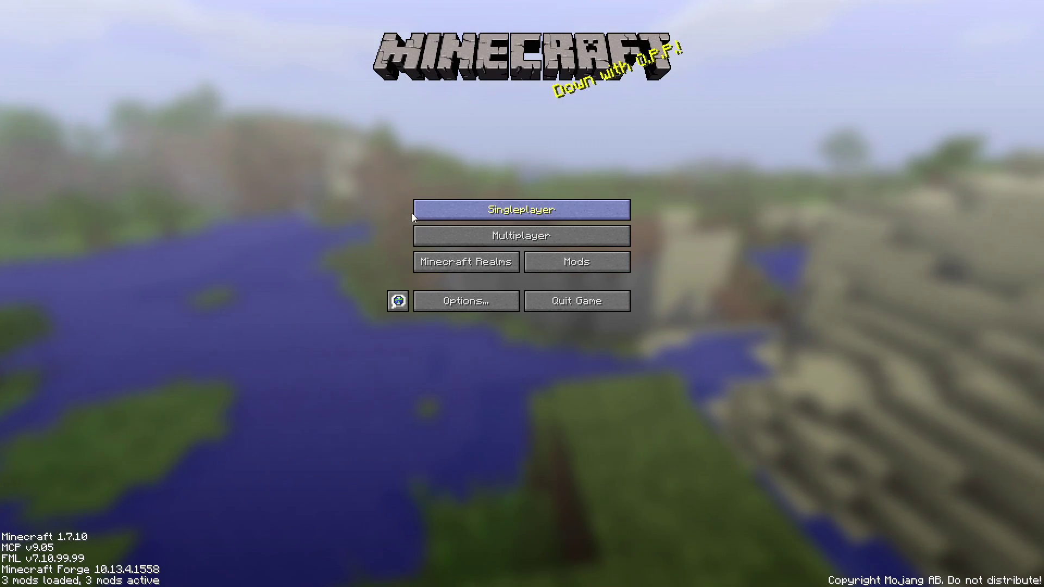
click(553, 302)
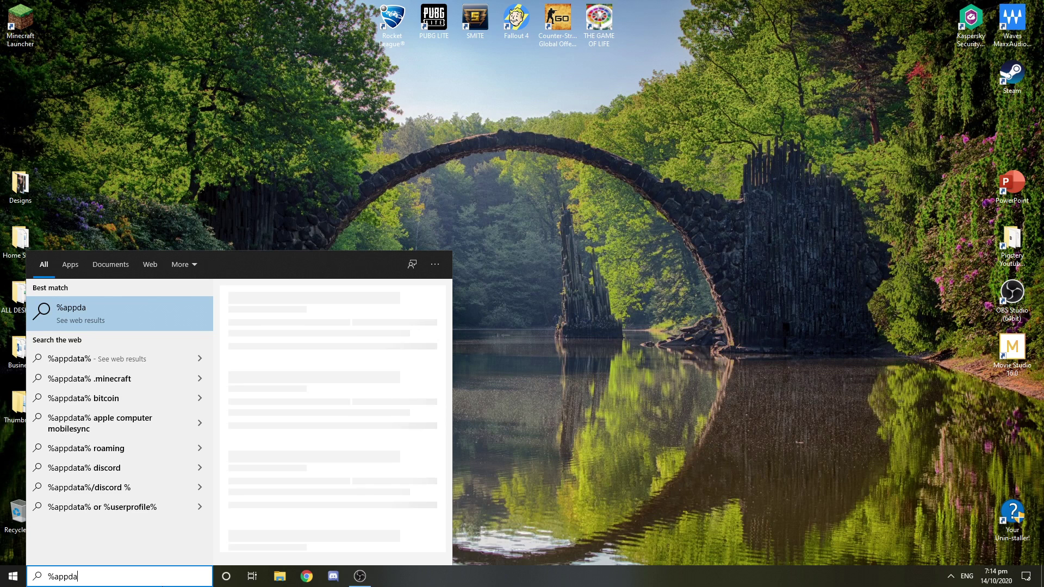
Open the .minecraft folder inside %appdata%.
key(Return)
double_click(592, 294)
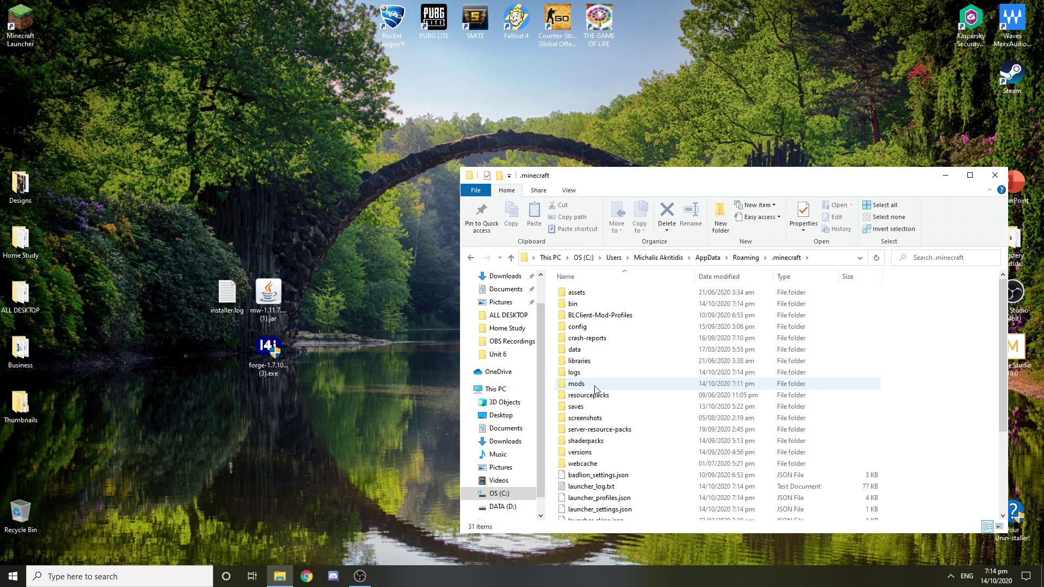
click(593, 387)
right_click(551, 381)
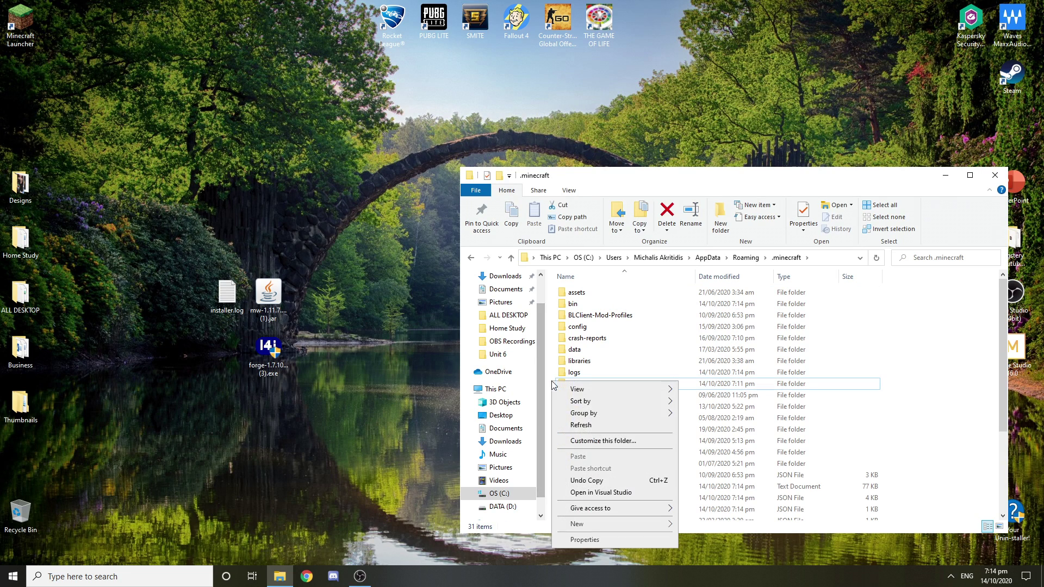
mouse_move(597, 524)
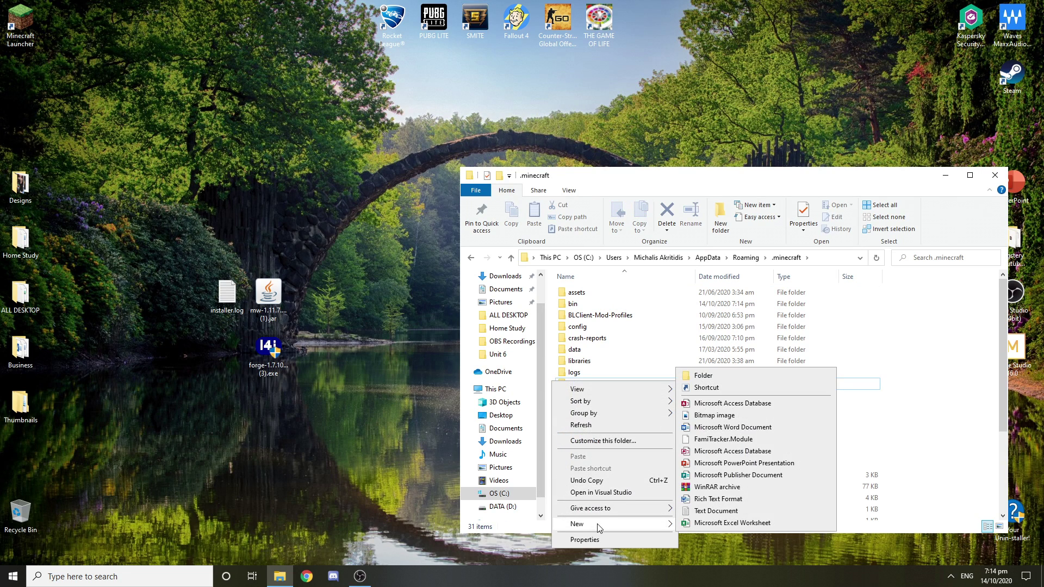
click(557, 354)
Move the Modern Warfare mod .jar from the desktop into the mods folder, and close the folder window.
double_click(588, 386)
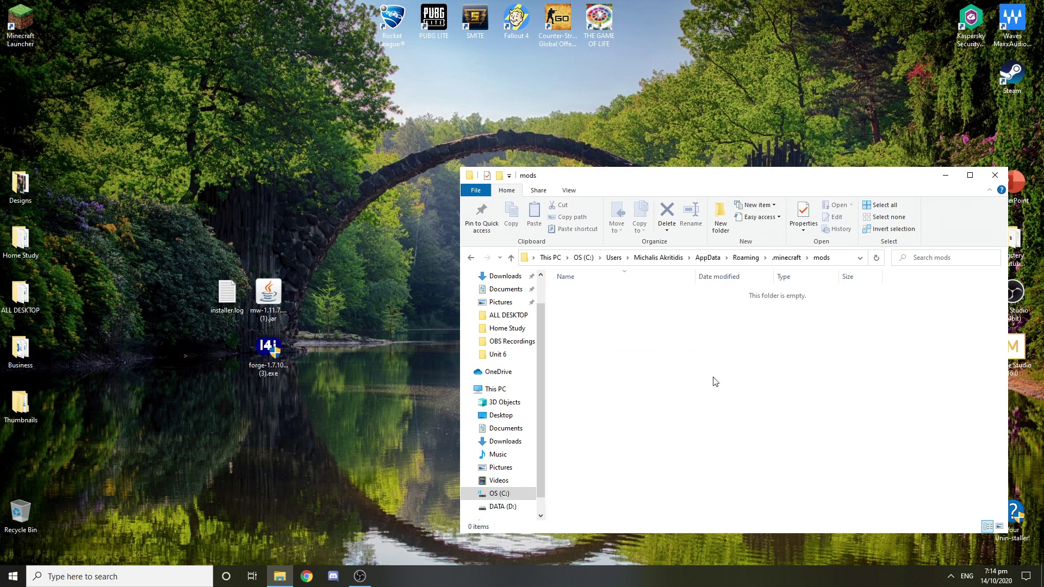
drag(292, 294, 664, 368)
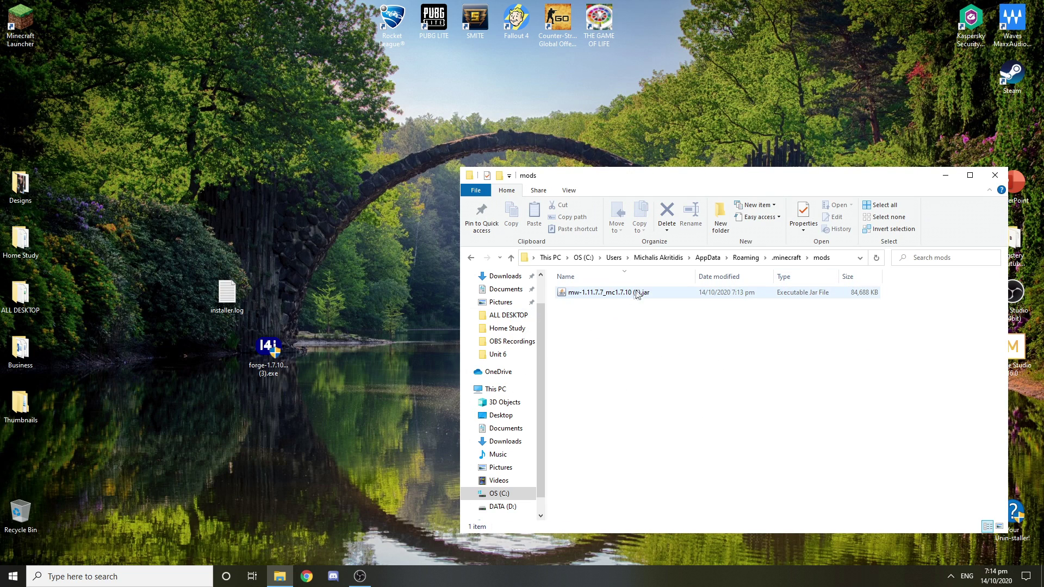
click(993, 177)
Launch Minecraft again with the Forge profile and create a Creative world named New World.
double_click(22, 25)
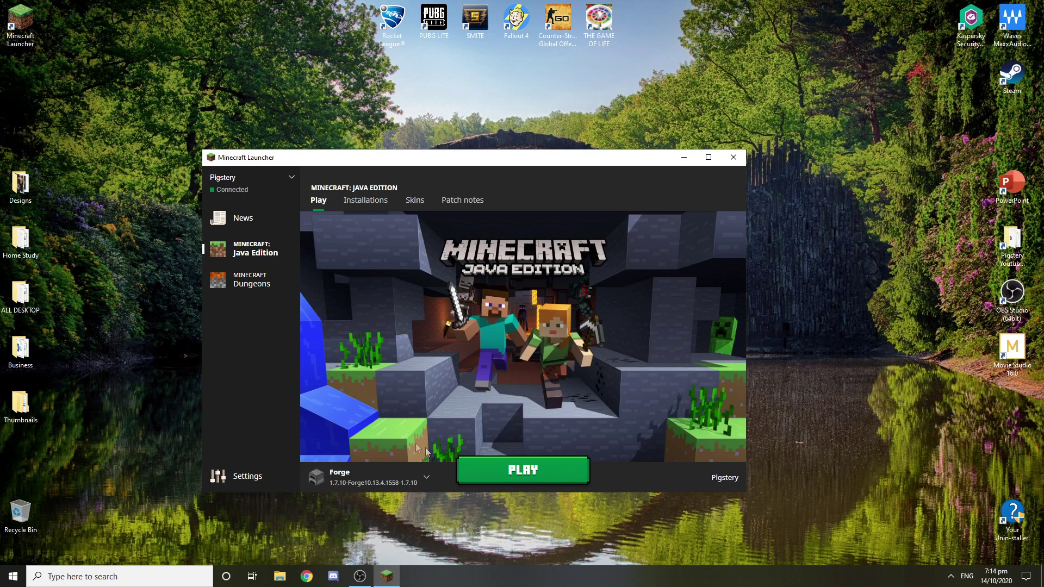
click(520, 471)
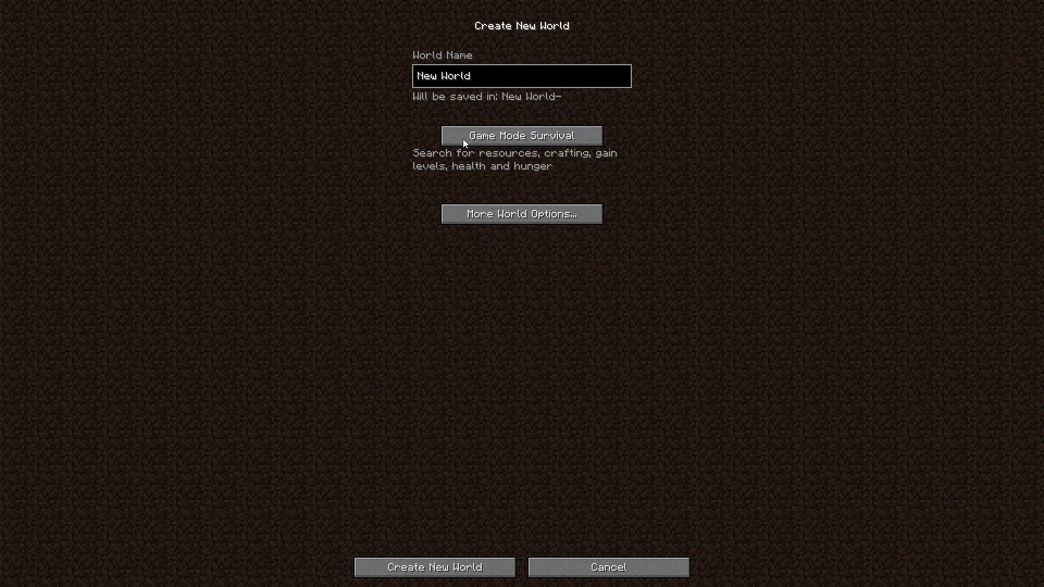
click(462, 139)
click(445, 575)
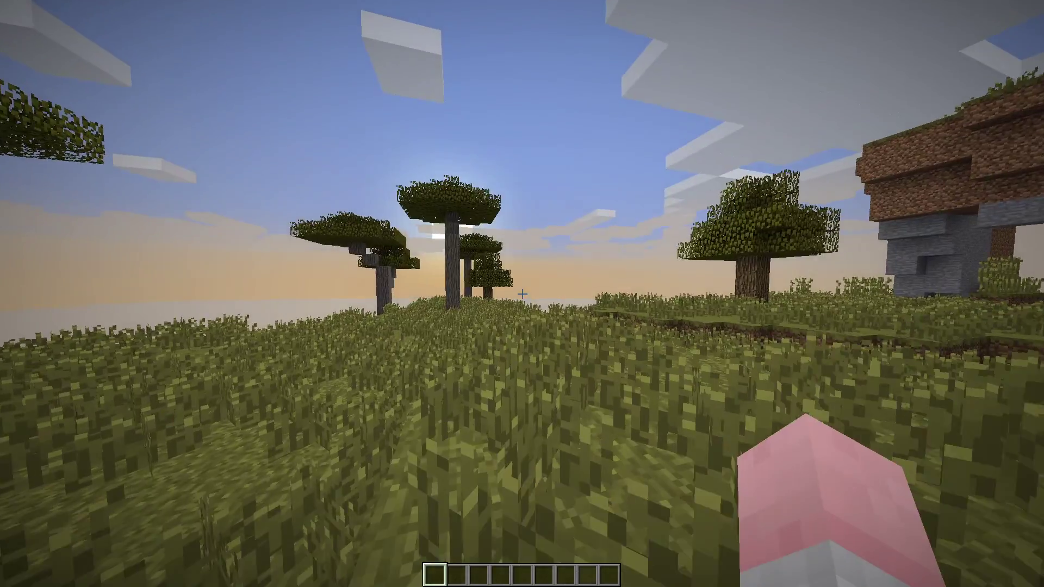
Take a Glock-18C from the VMW Pistols/Machine Pistols items into the first hotbar slot.
key(e)
click(615, 175)
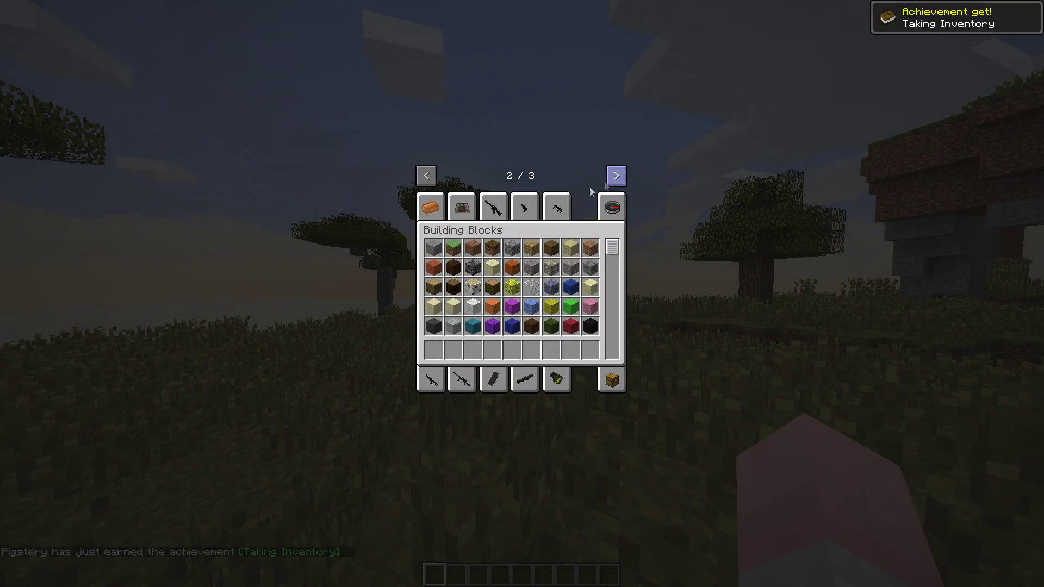
click(524, 207)
click(432, 249)
click(433, 350)
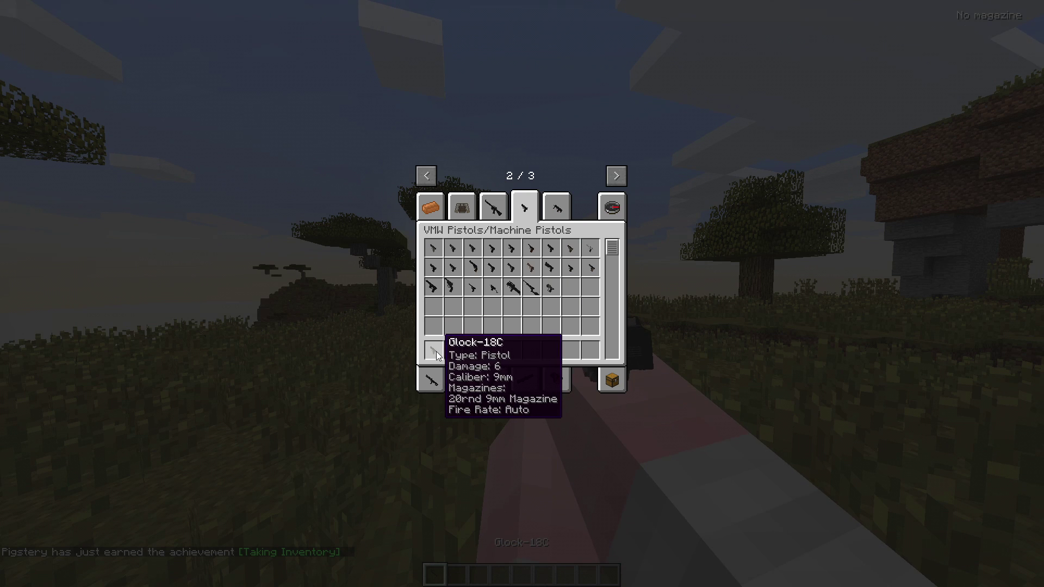
Search the creative items for "9mm" to find the 20rnd 9mm Magazine, and reload the Glock-18C.
click(610, 207)
text(20rd)
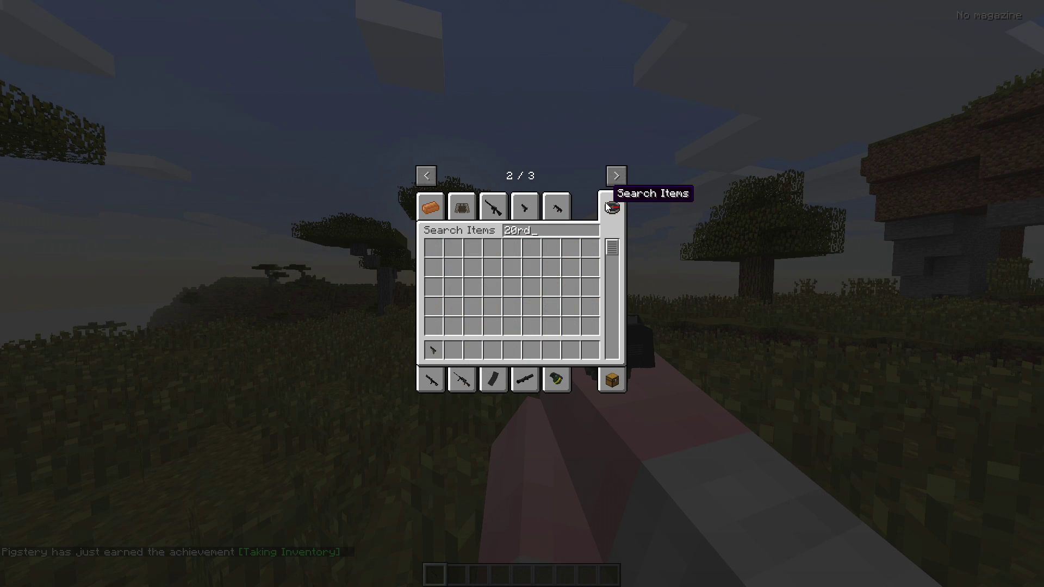
key(BackSpace)
key(BackSpace)
key(BackSpace)
key(BackSpace)
key(BackSpace)
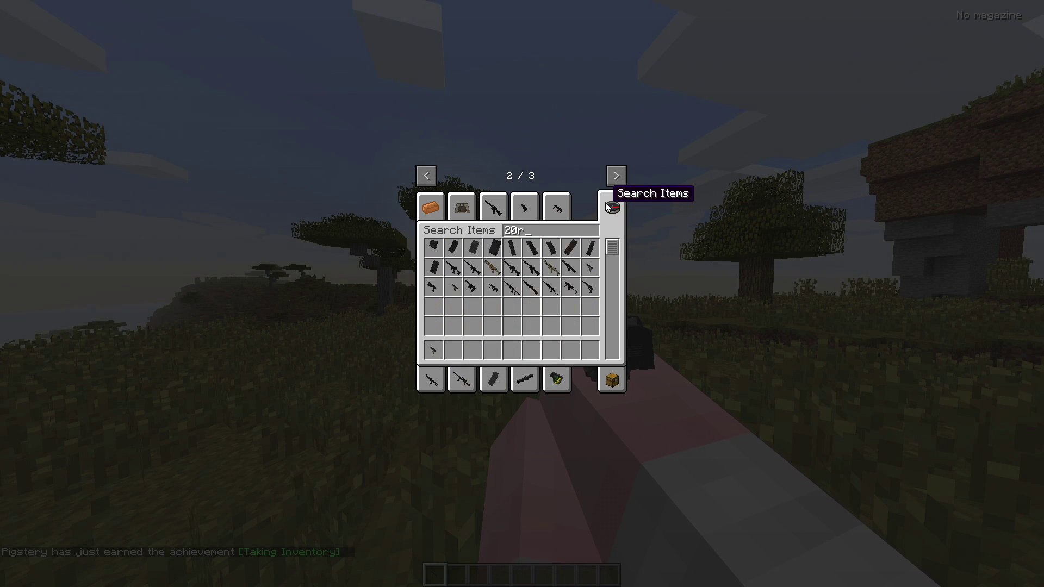
text(9mm)
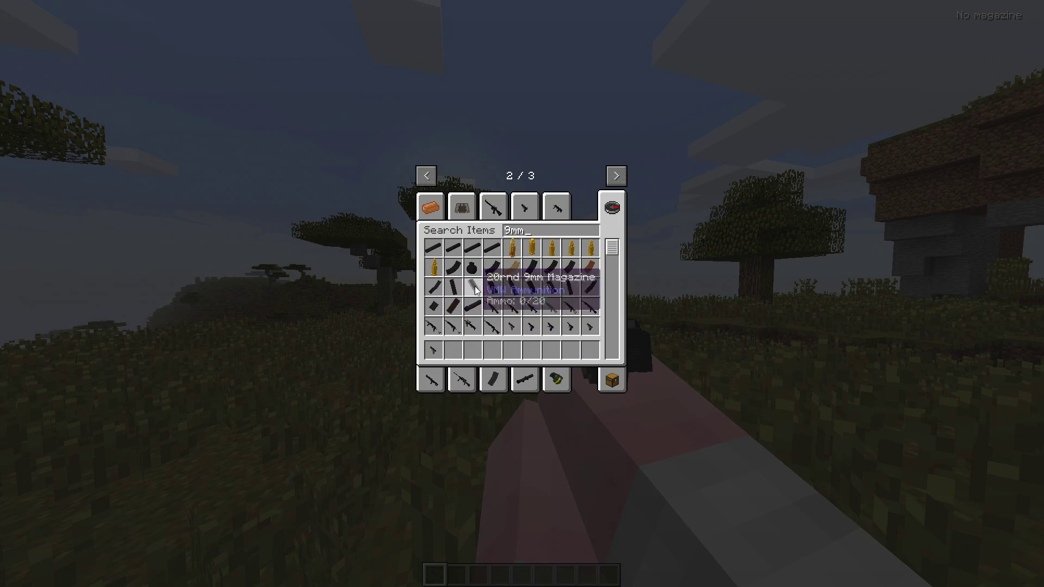
key(Escape)
key(r)
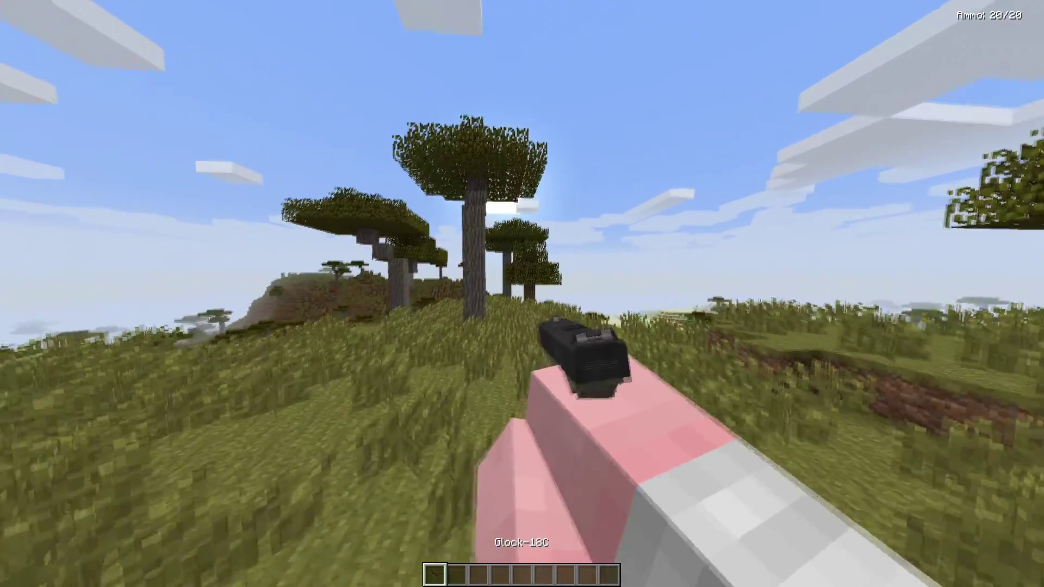
Aim the Glock-18C down its sights and fire toward the savanna trees until its magazine is empty.
right_click(521, 293)
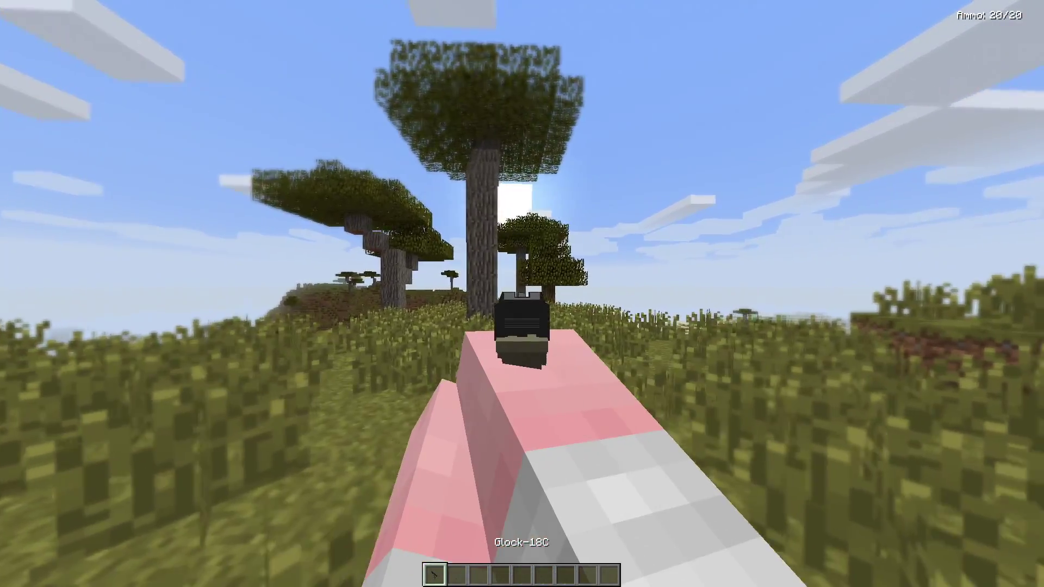
click(522, 294)
click(522, 293)
click(522, 293)
click(522, 293)
click(521, 294)
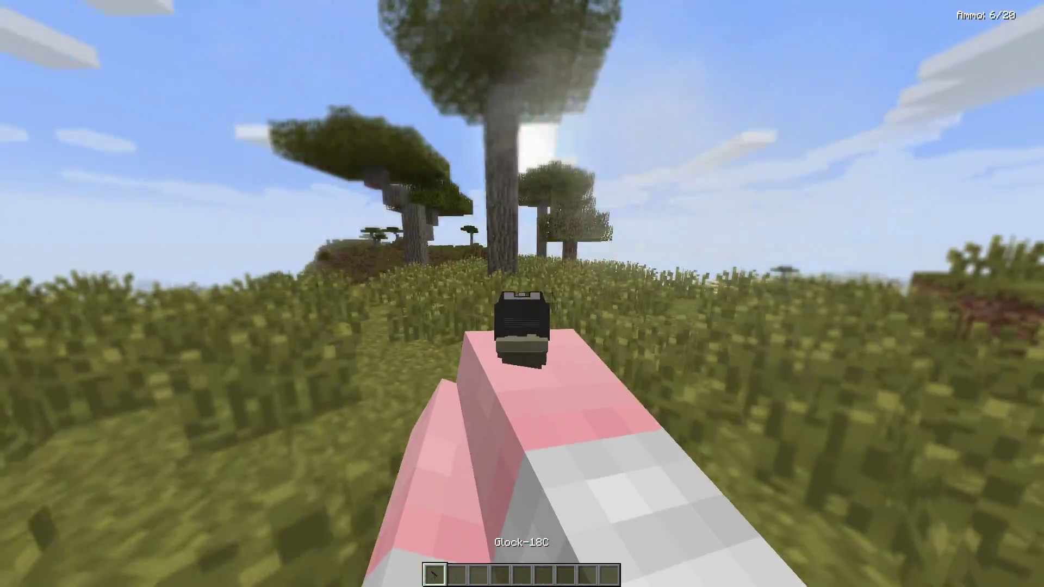
click(522, 293)
click(522, 293)
click(521, 293)
key(Escape)
key(Escape)
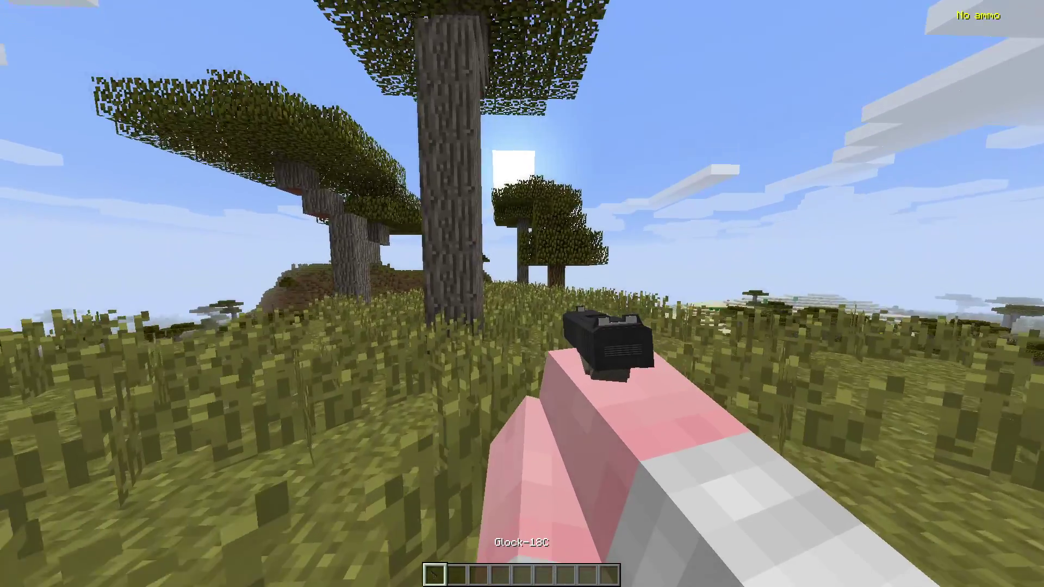
Remove the Glock-18C from the first hotbar slot, check the VMW Grenades items, and return to the world.
key(e)
click(434, 349)
click(554, 378)
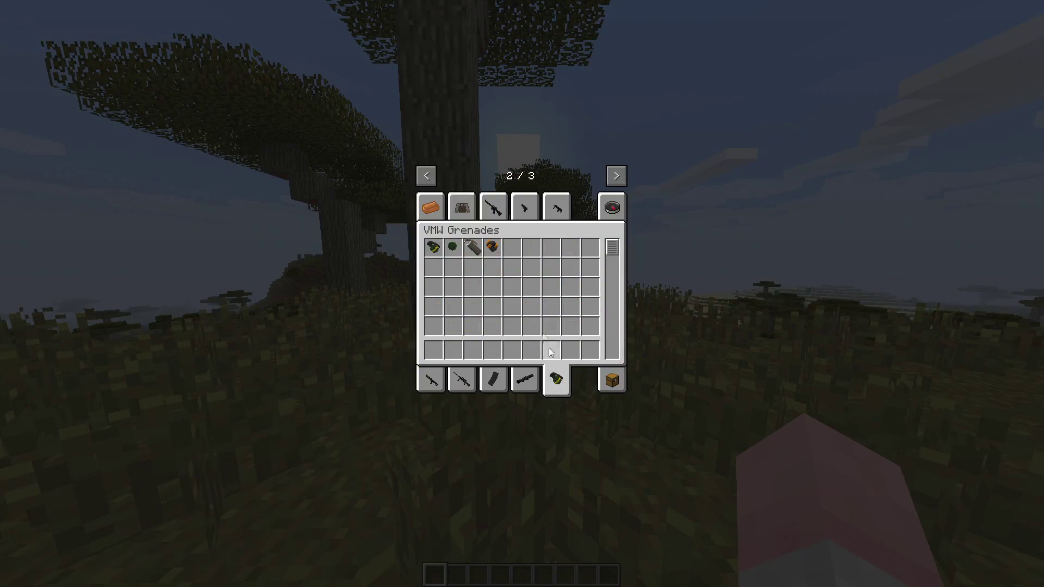
key(e)
key(e)
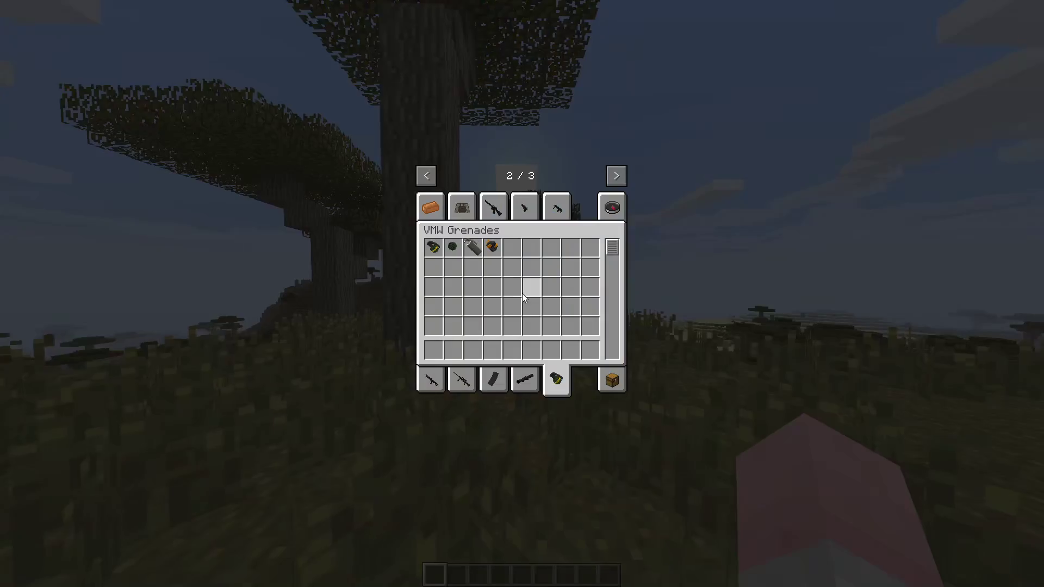
click(617, 377)
key(e)
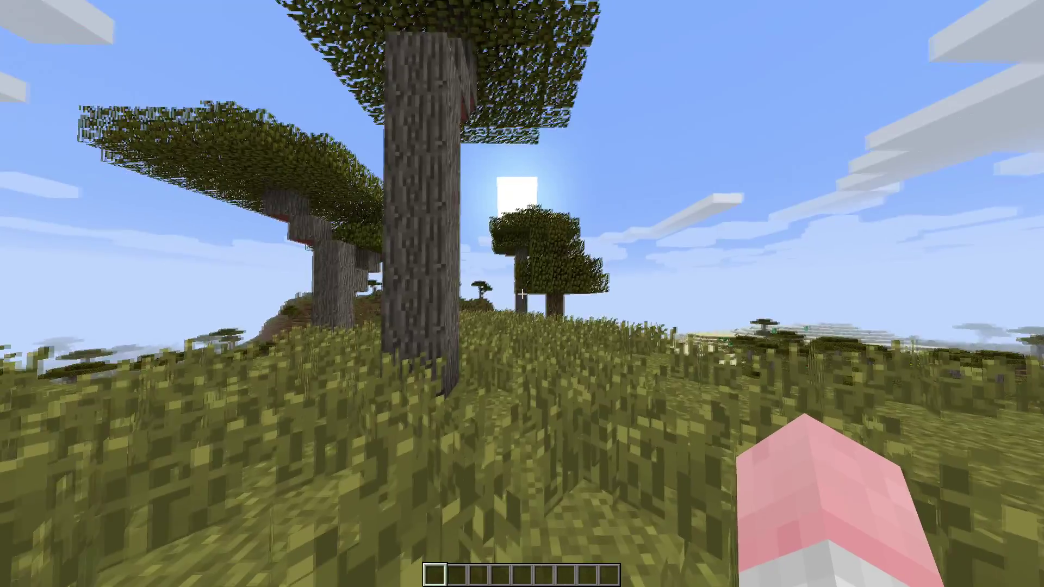